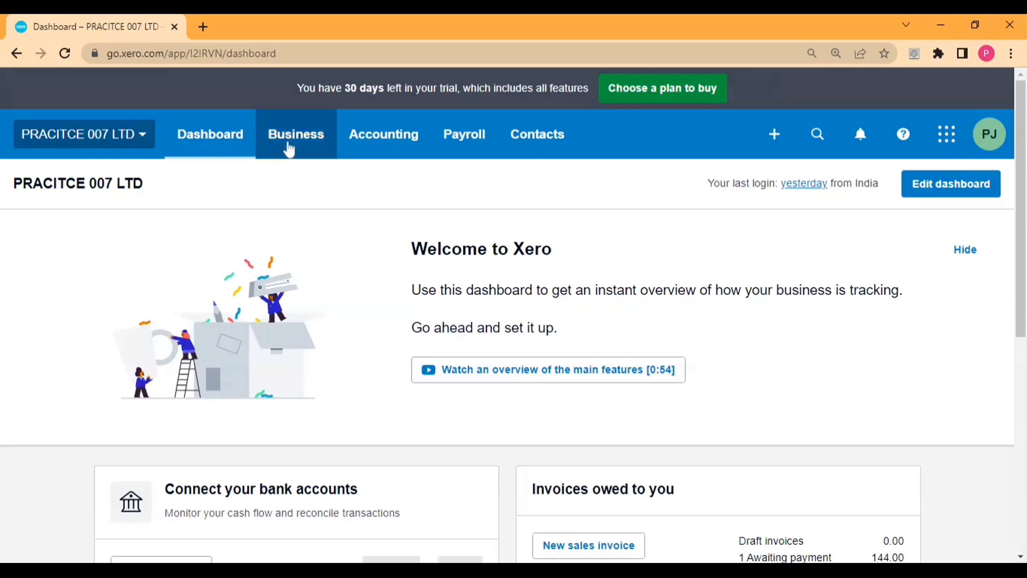
Step: Go to Business > Bills to Pay and open the New Bill dropdown options
click(289, 149)
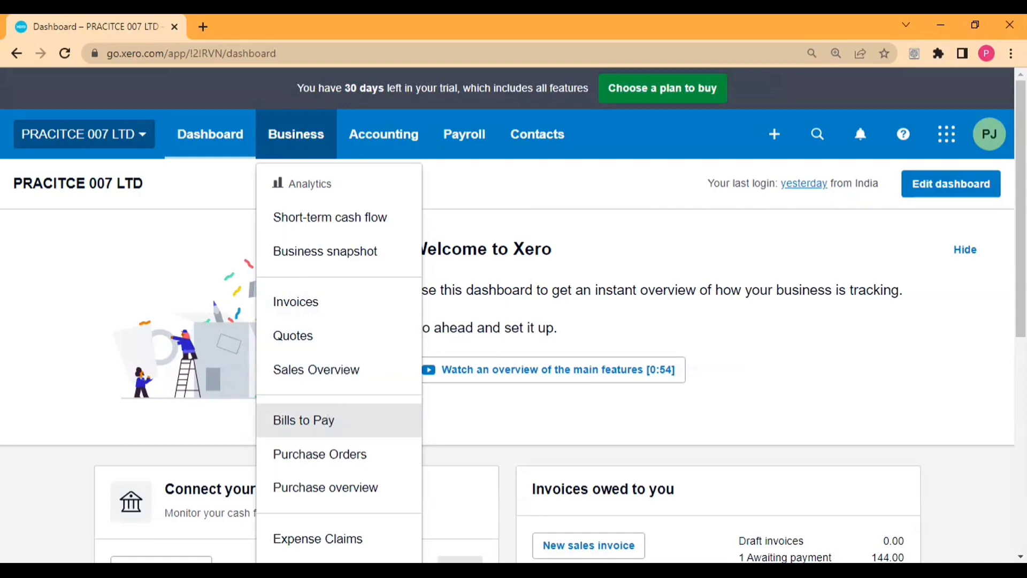
click(329, 422)
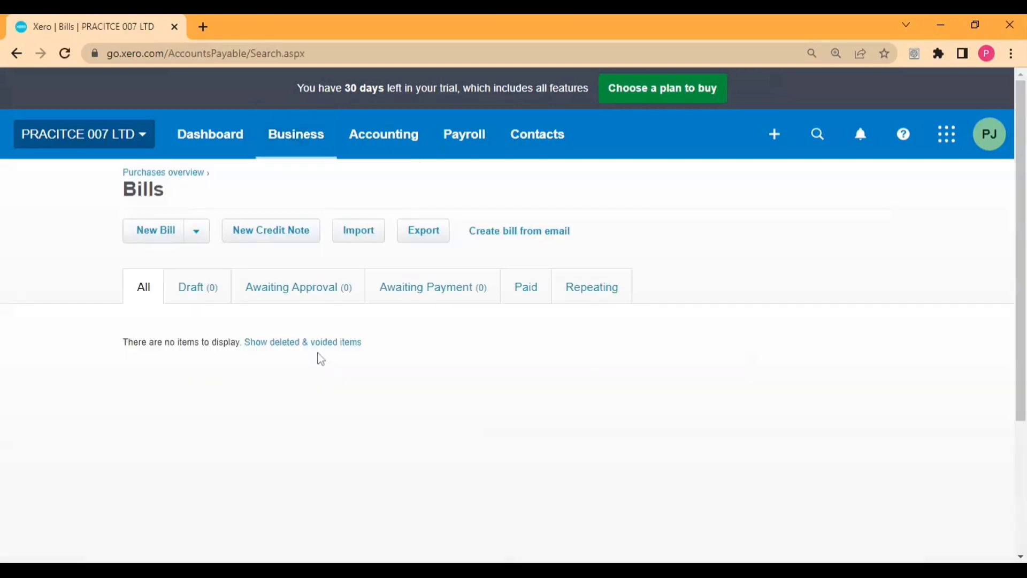
click(198, 233)
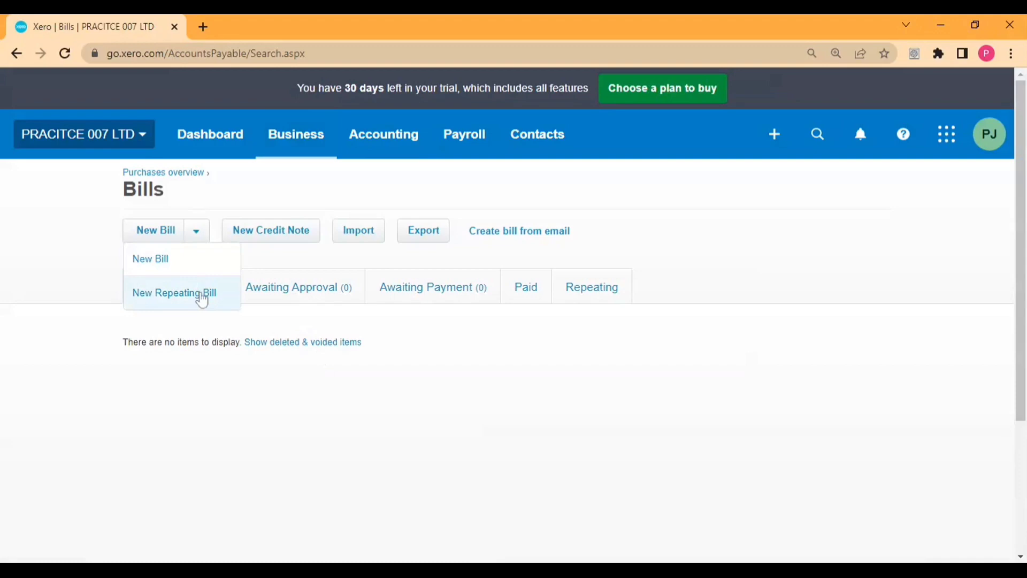
click(202, 299)
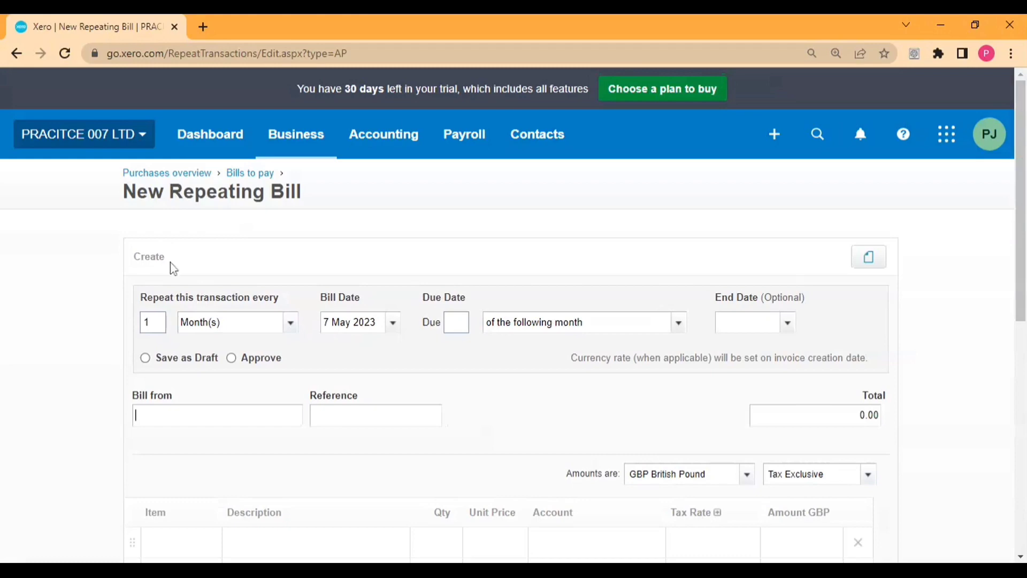
scroll(278, 313, down, 1)
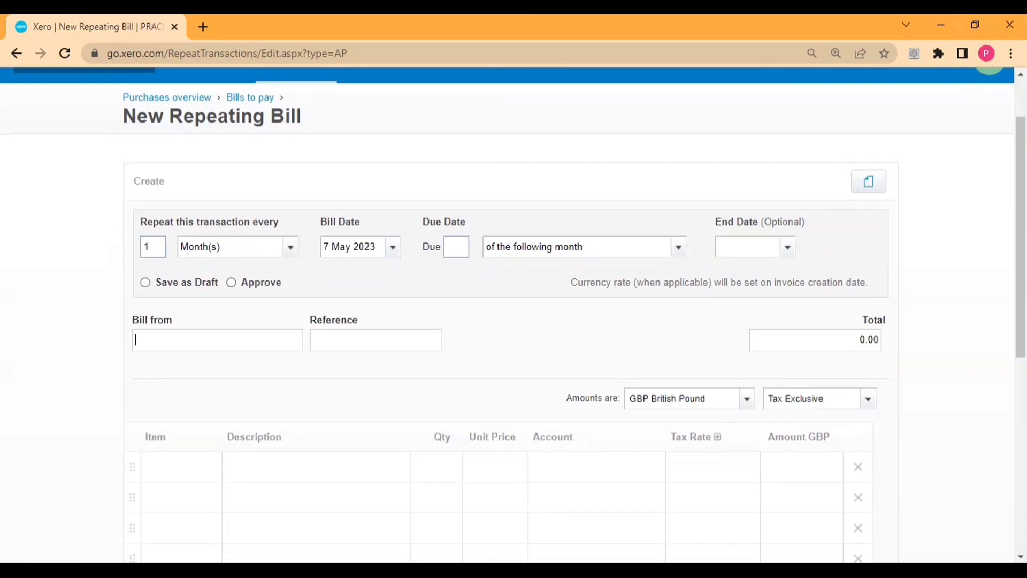
click(289, 247)
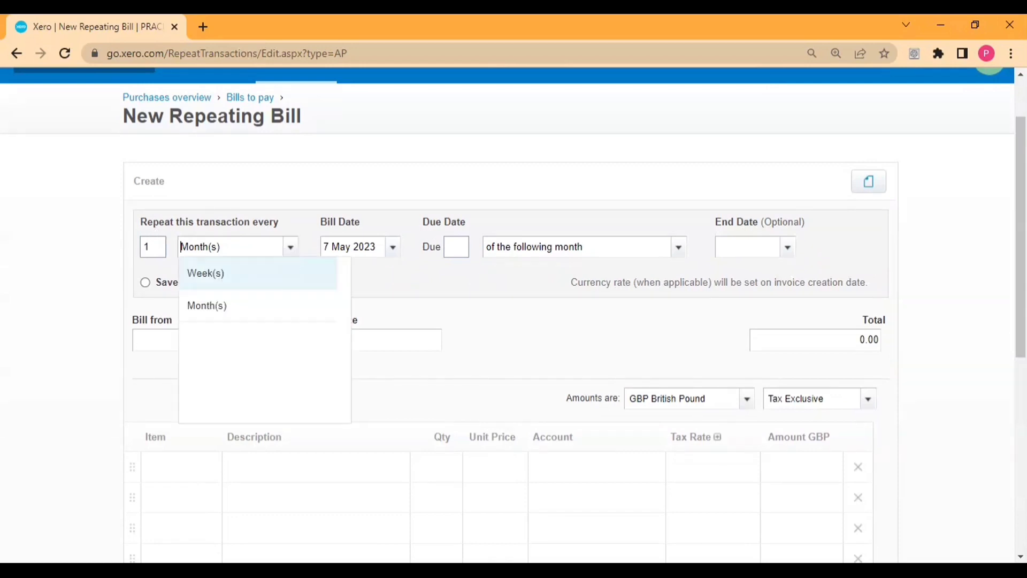
click(224, 279)
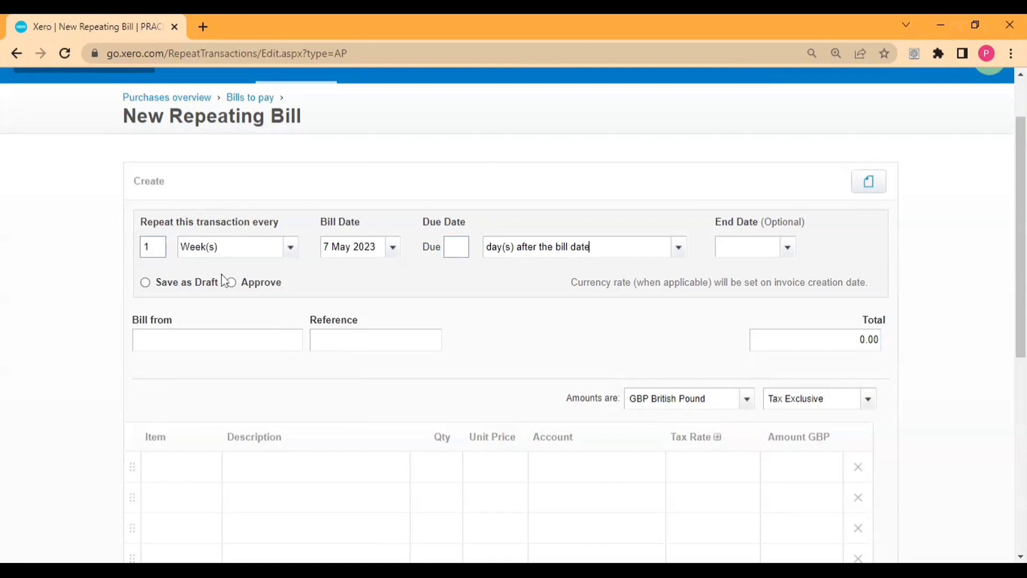
click(290, 246)
click(239, 302)
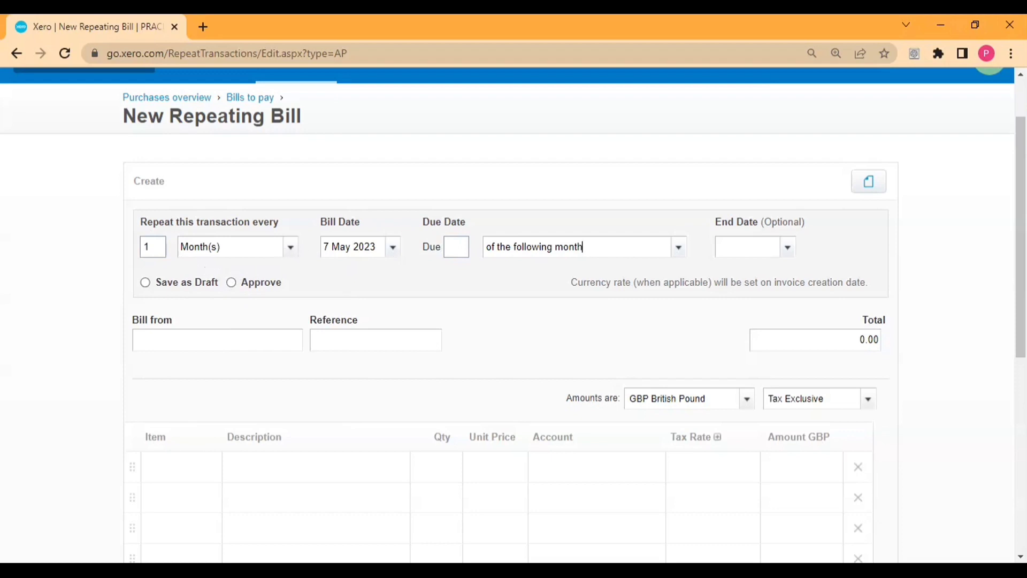
click(220, 246)
Step: Enter 10 as the due day and choose 'of the current month' as its timing
key(Tab)
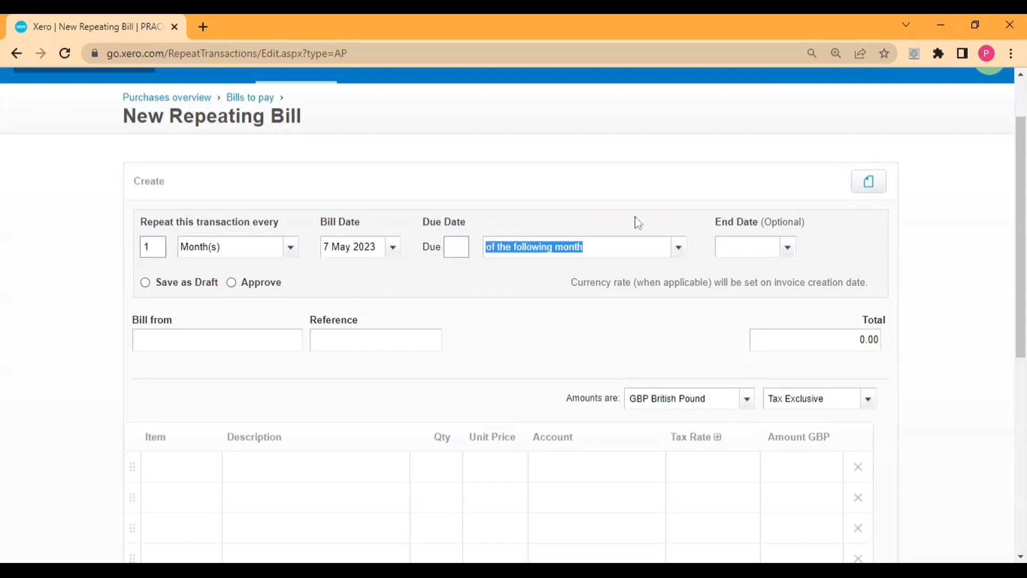
click(676, 253)
click(675, 254)
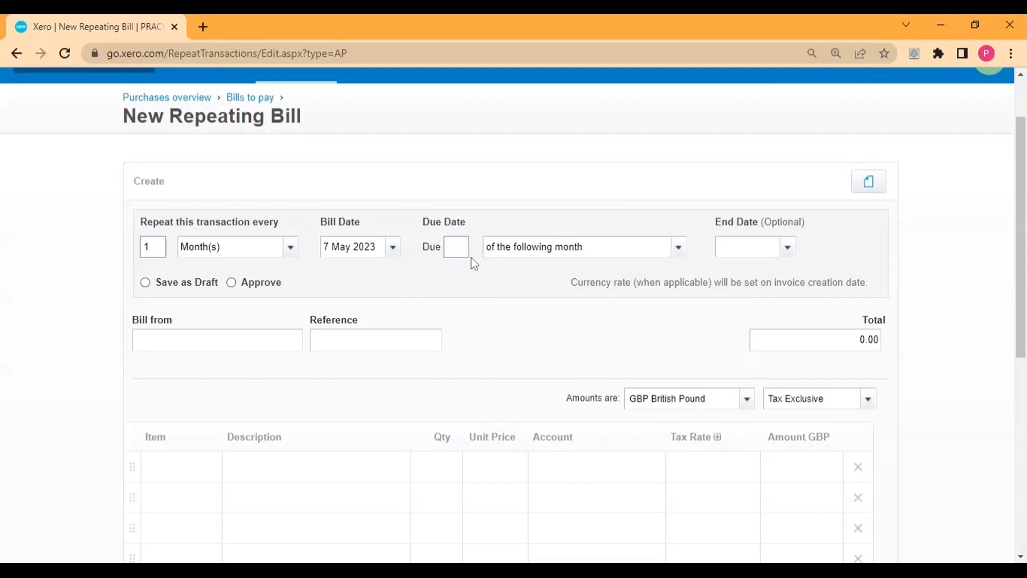
click(456, 247)
text(10)
key(Tab)
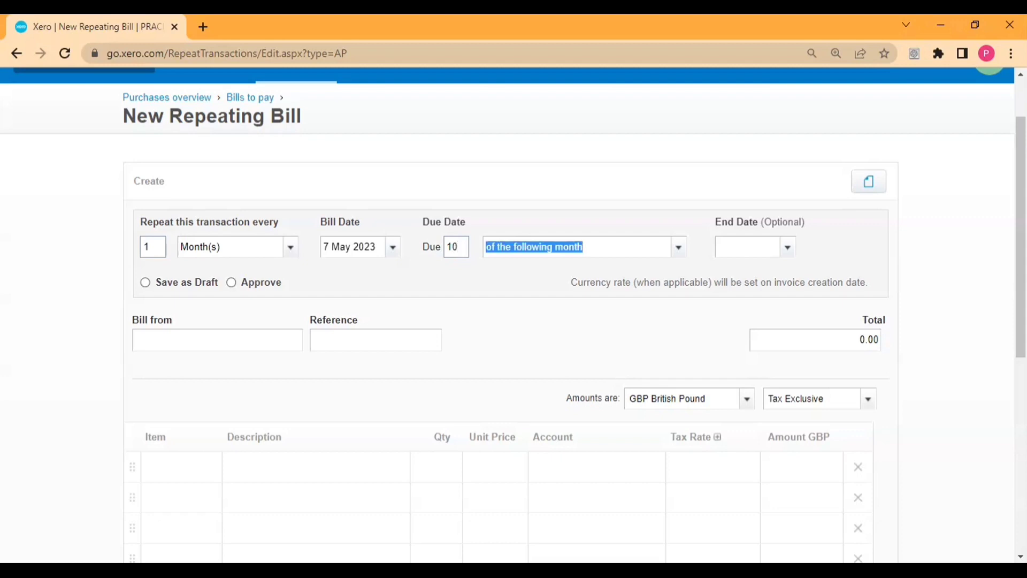
click(688, 256)
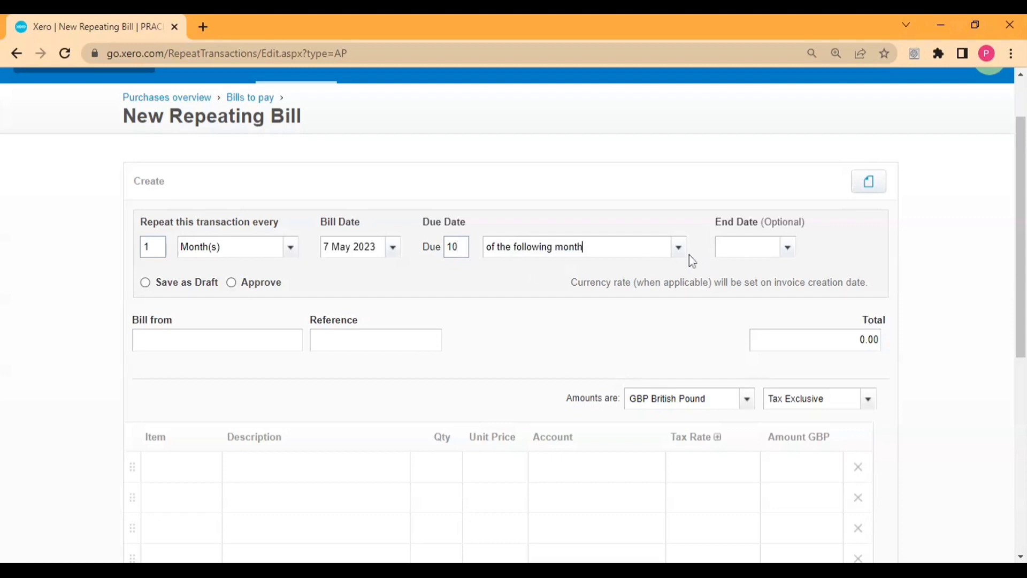
click(676, 249)
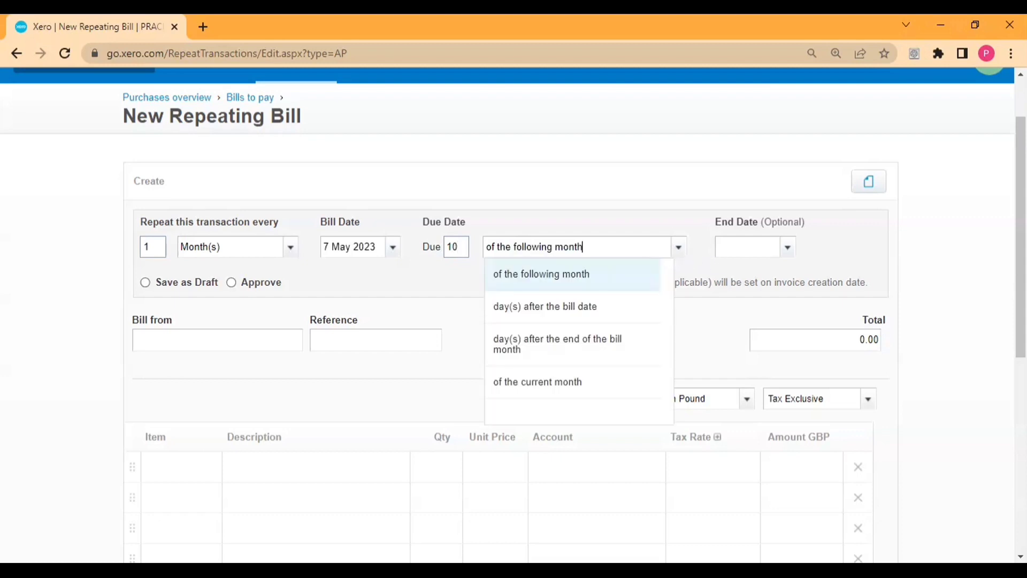
click(551, 392)
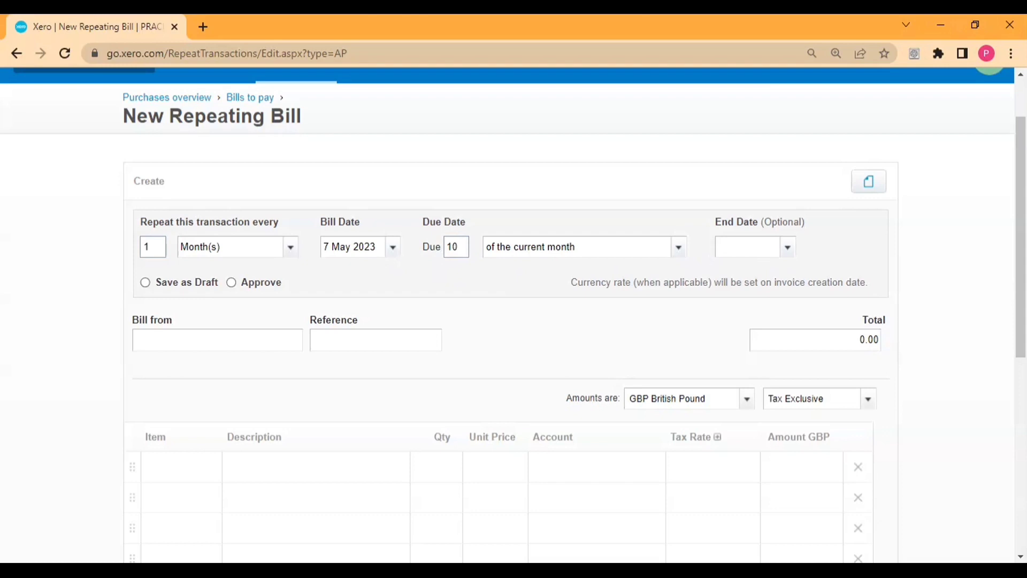
Step: Set end date 31/03/2024, add the supplier as a new contact, and enter reference 001
text(31/03/2024)
key(Tab)
text(MR MARK)
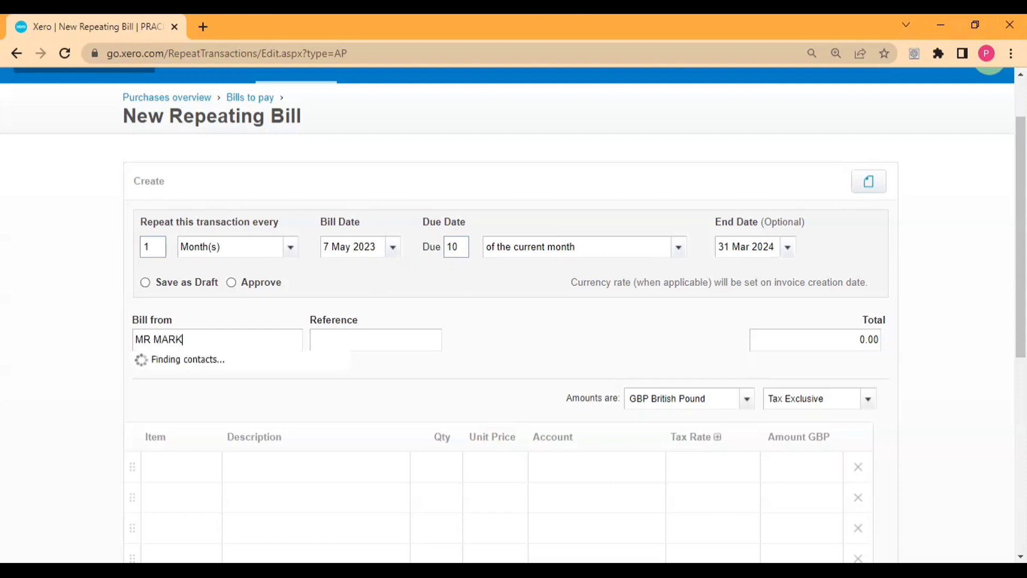
click(174, 376)
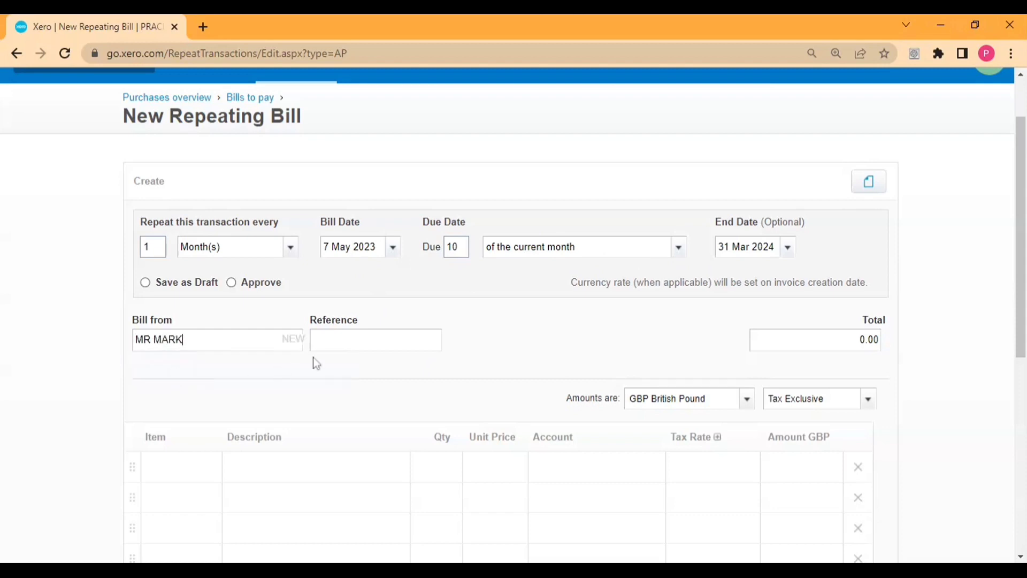
click(317, 344)
text(001)
key(Tab)
Step: Add a bill line described RENT with quantity 1 and unit price 350
click(261, 459)
scroll(298, 447, down, 1)
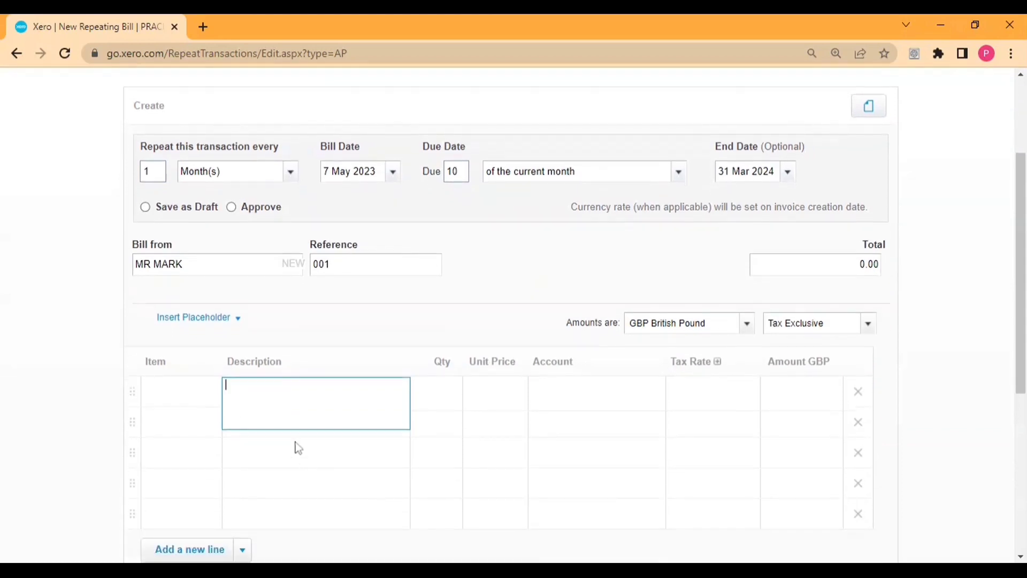
text(RENT)
key(Tab)
text(1)
key(Tab)
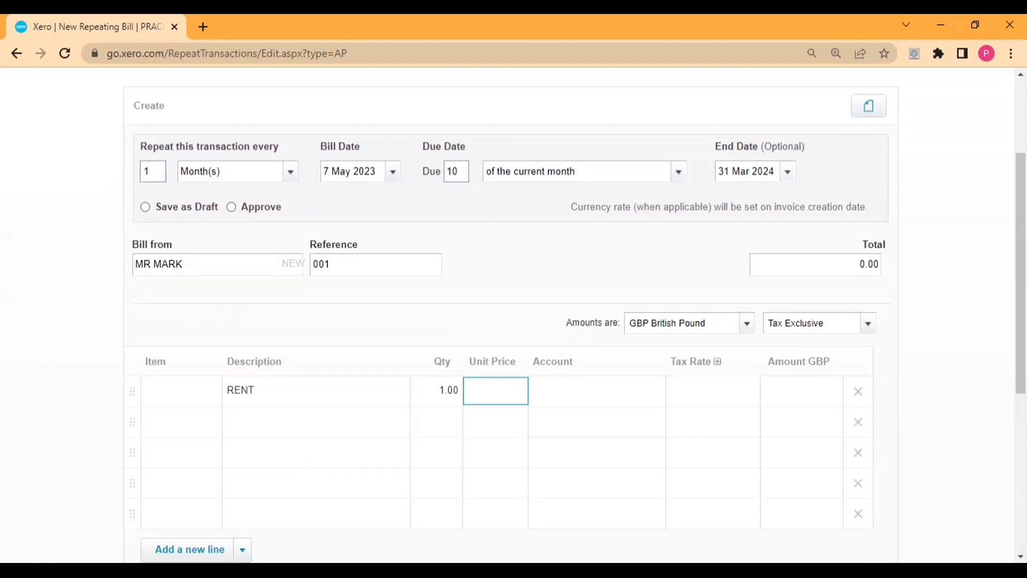
text(350)
key(Tab)
Step: Code the RENT line to account 469 - Rent with the No VAT tax rate
text(RE)
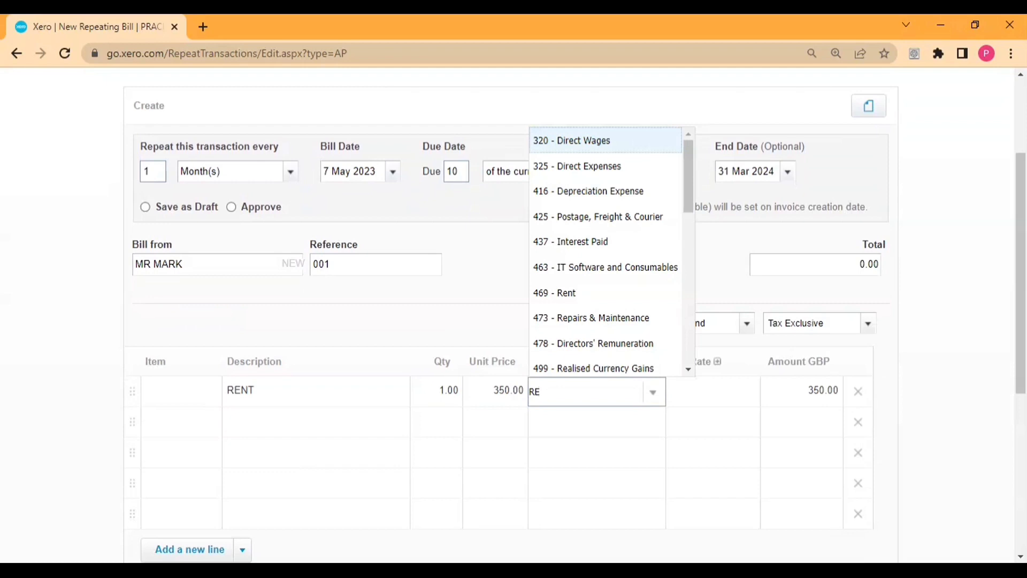
text(NT)
key(Tab)
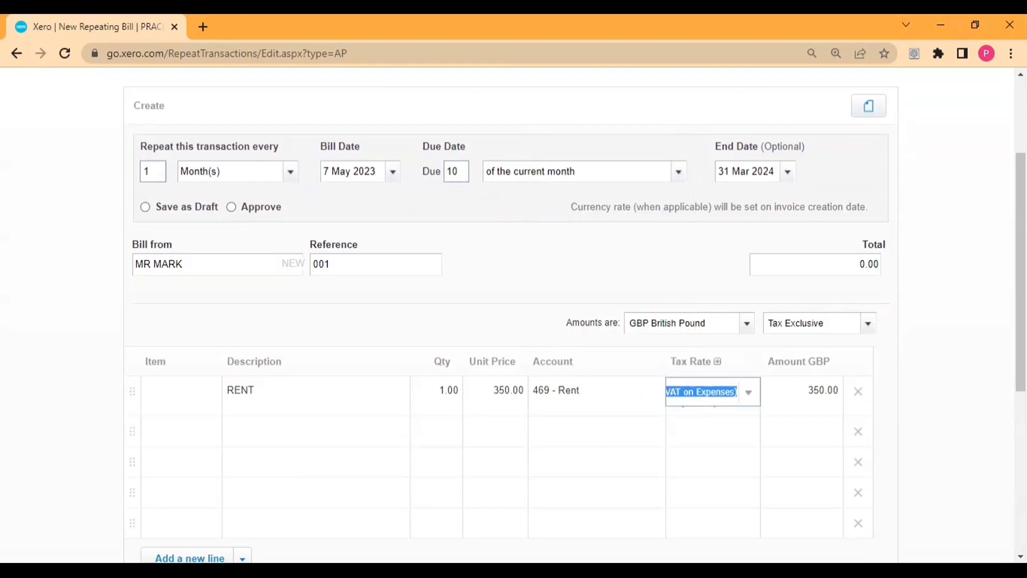
text(No)
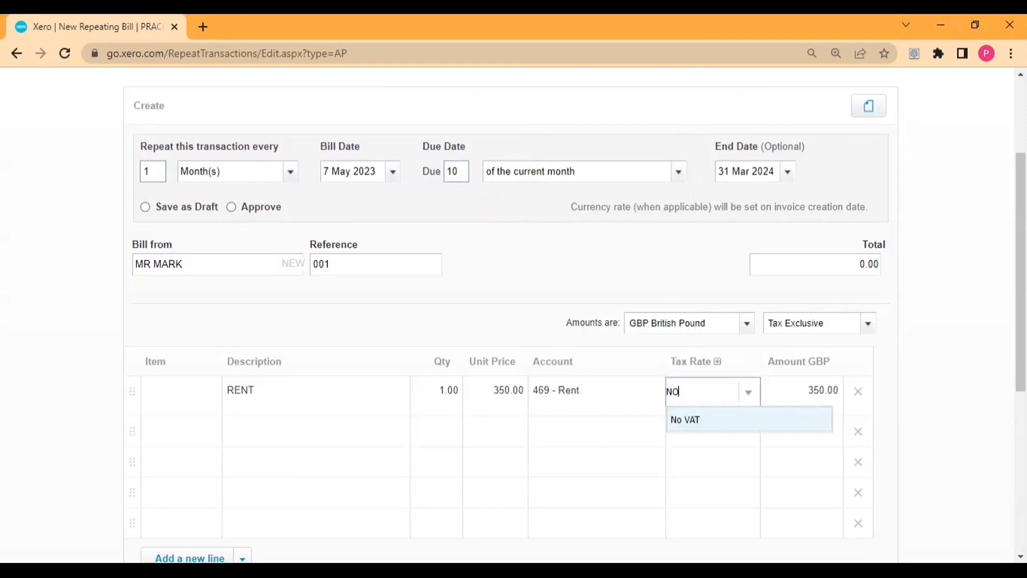
key(Tab)
scroll(287, 353, down, 3)
scroll(672, 417, down, 3)
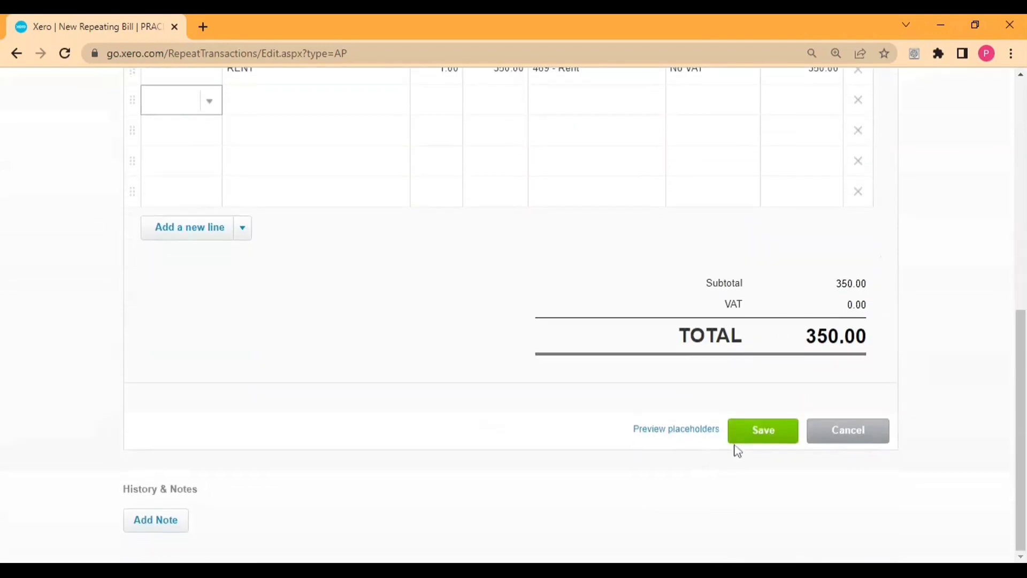
Step: Save the bill, set it to Approve automatically after the error, and save again
click(750, 435)
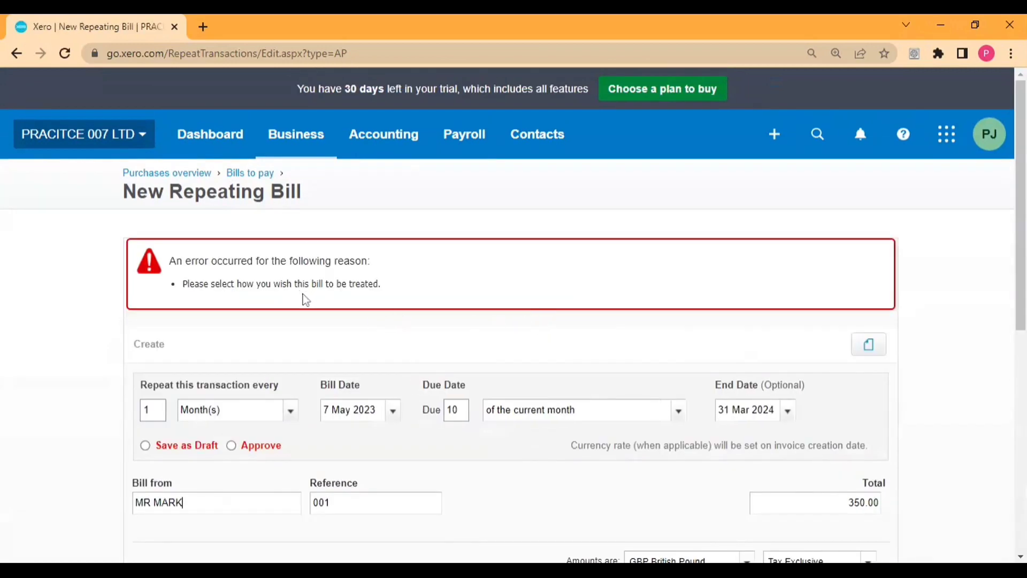
scroll(304, 300, down, 1)
click(260, 371)
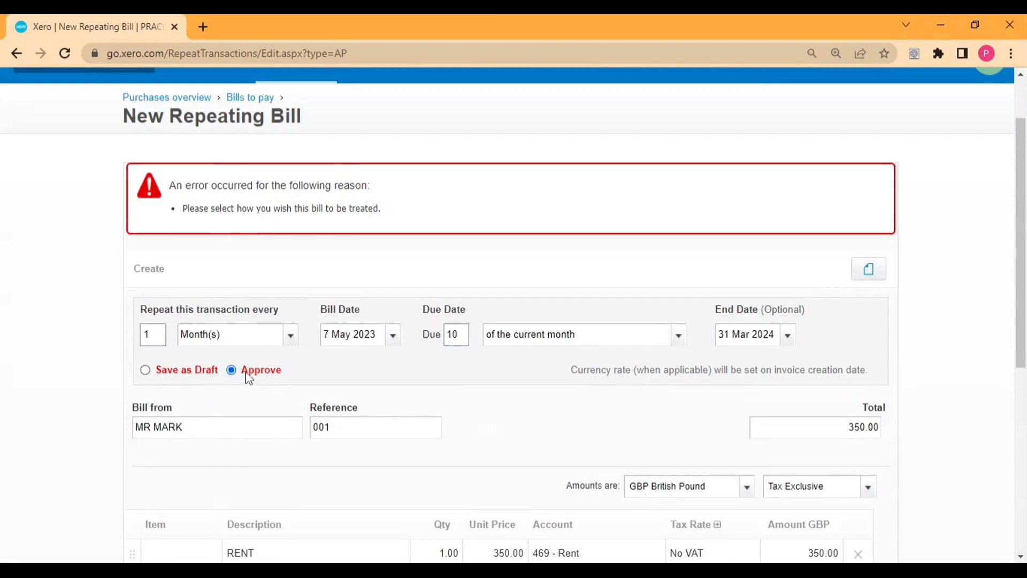
scroll(433, 373, down, 7)
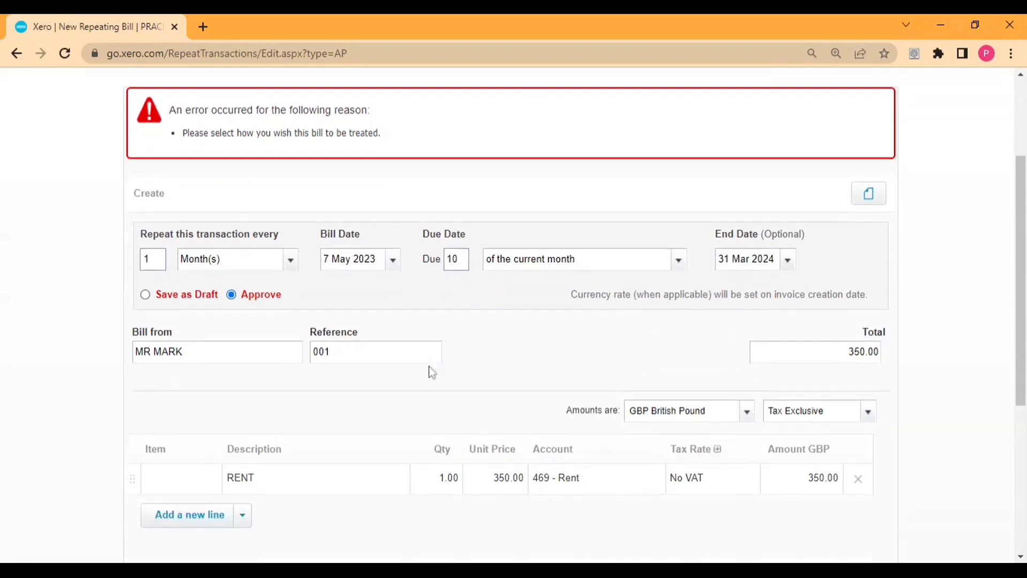
click(762, 431)
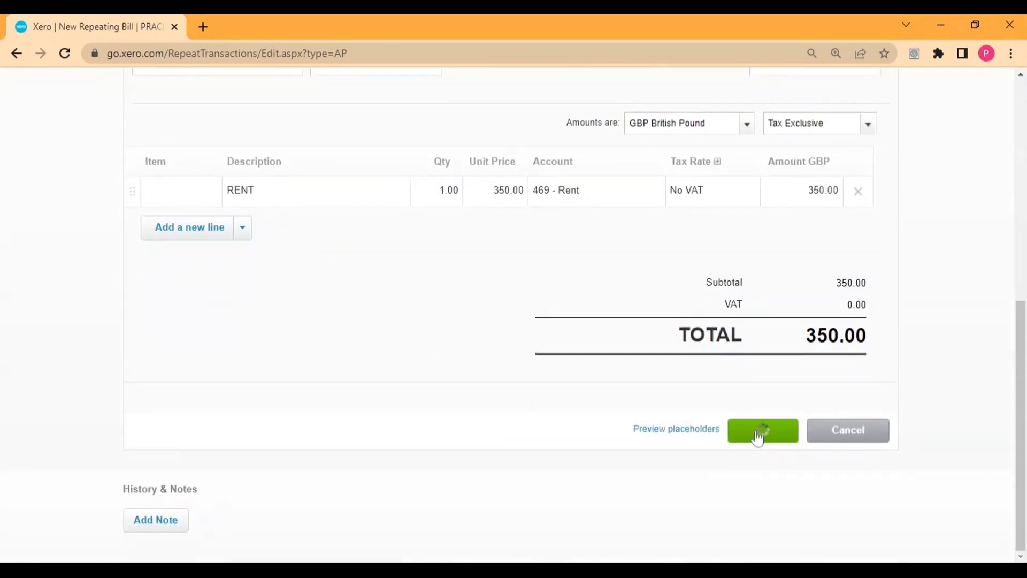
scroll(620, 348, up, 3)
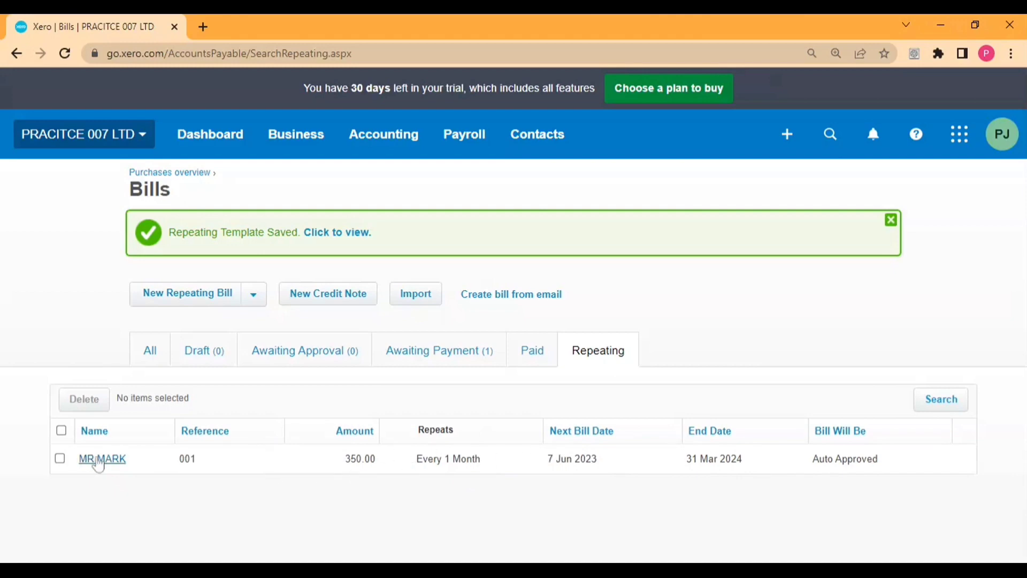
Step: Open the supplier's repeating bill and review its 350.00 monthly RENT and approval settings
click(98, 460)
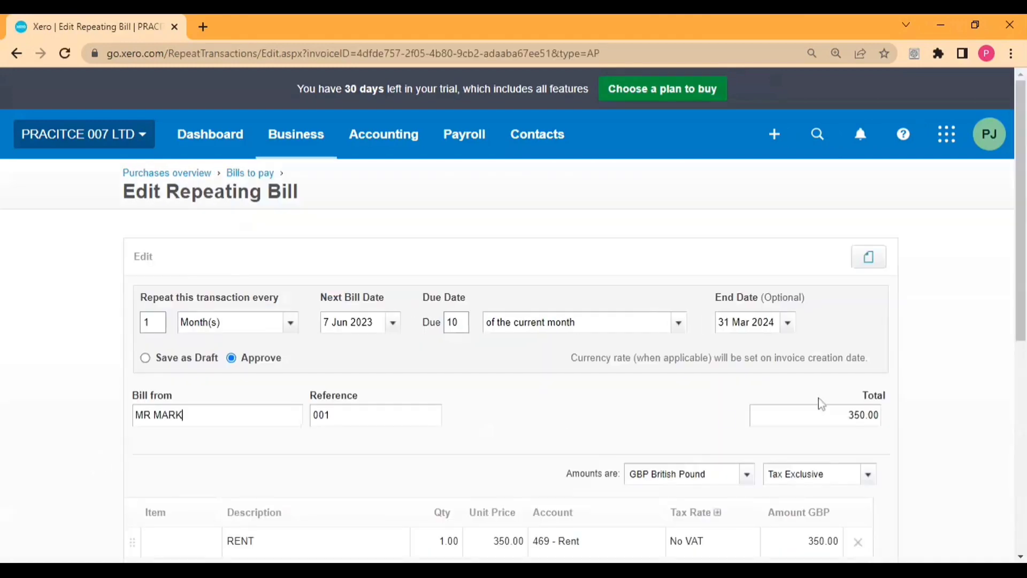
scroll(690, 395, down, 3)
scroll(682, 393, down, 2)
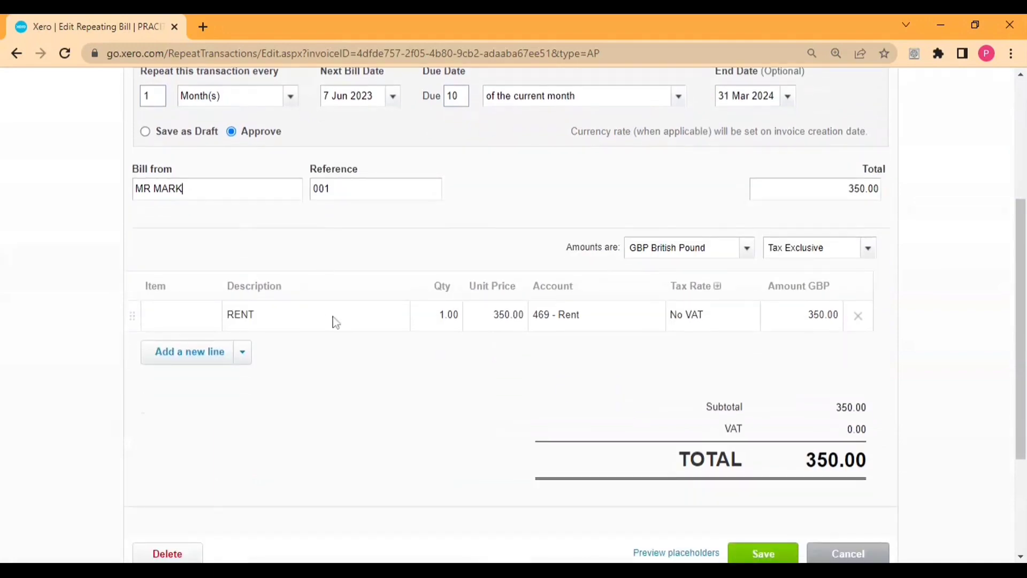
scroll(312, 328, down, 3)
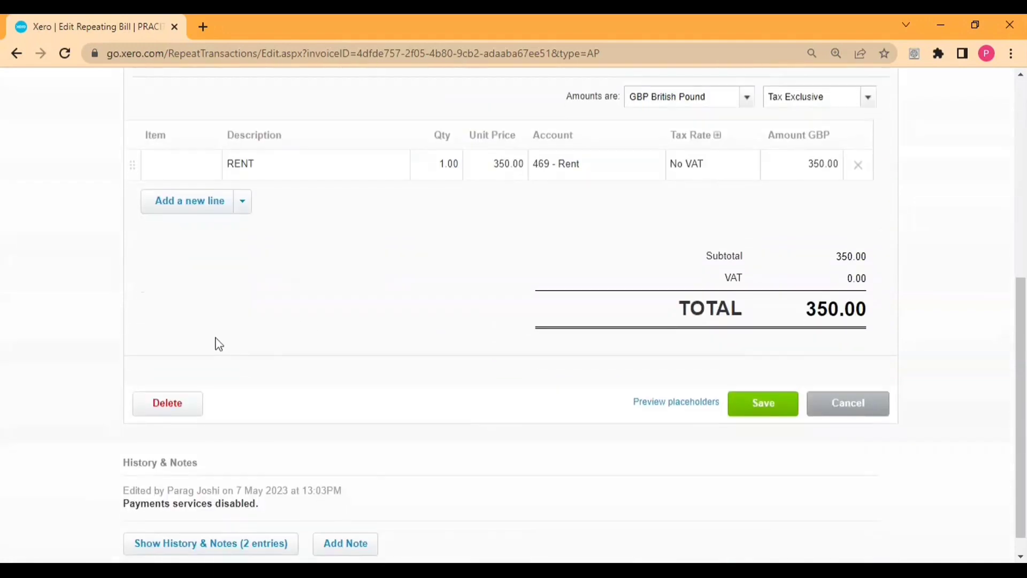
scroll(273, 364, down, 1)
scroll(282, 384, up, 4)
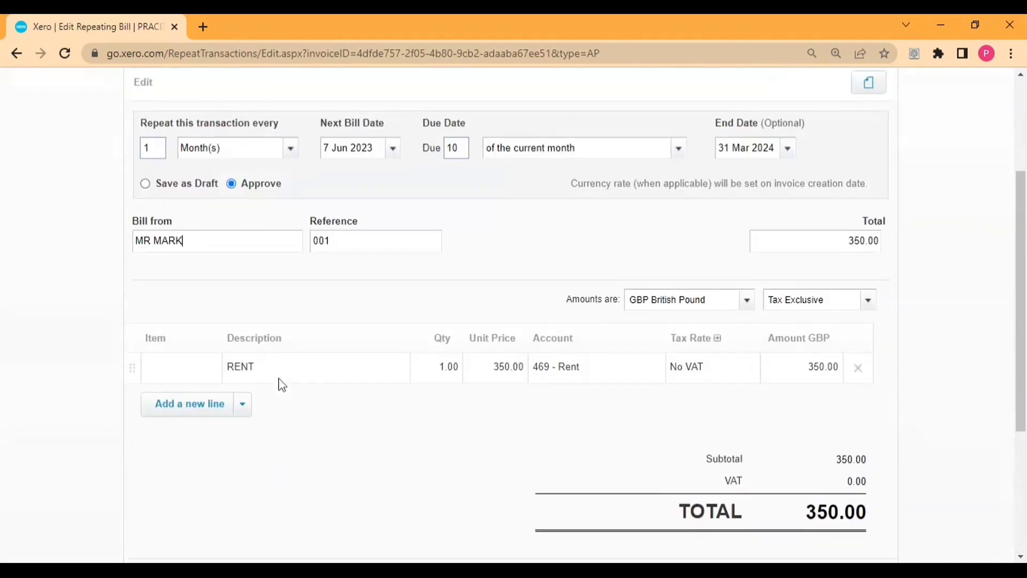
scroll(282, 385, up, 3)
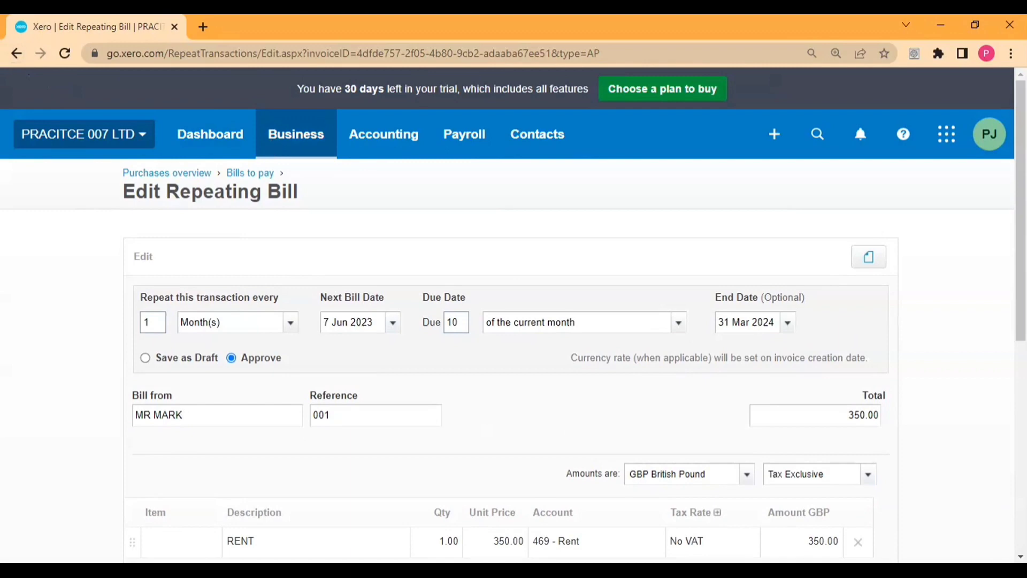
scroll(578, 358, down, 2)
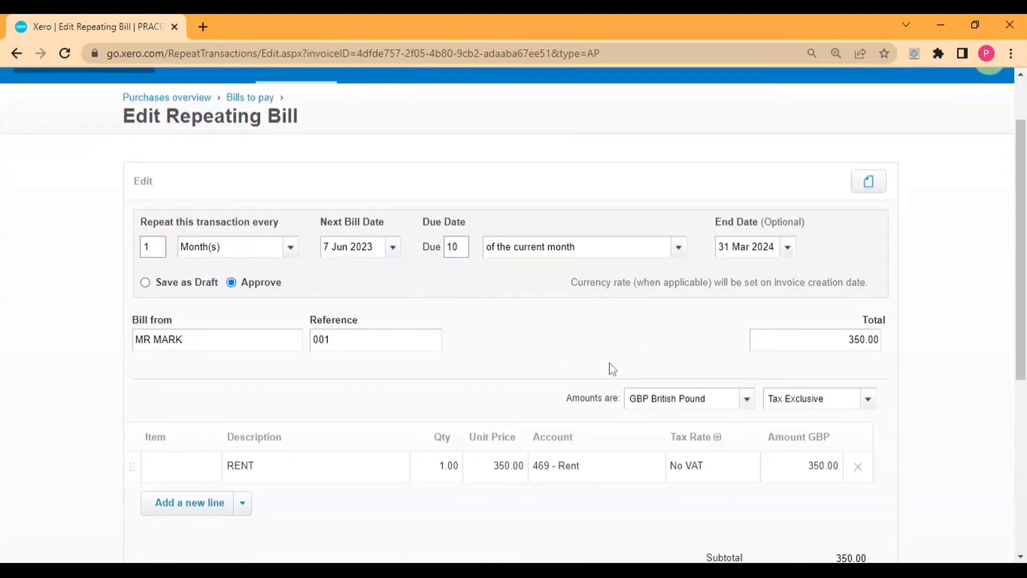
scroll(620, 365, down, 4)
scroll(454, 224, up, 4)
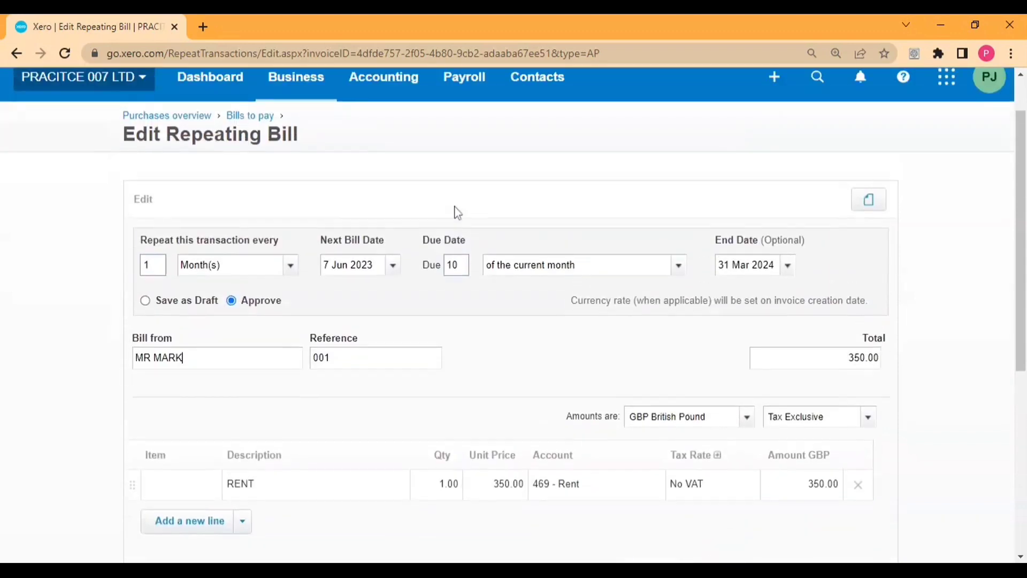
scroll(458, 212, up, 1)
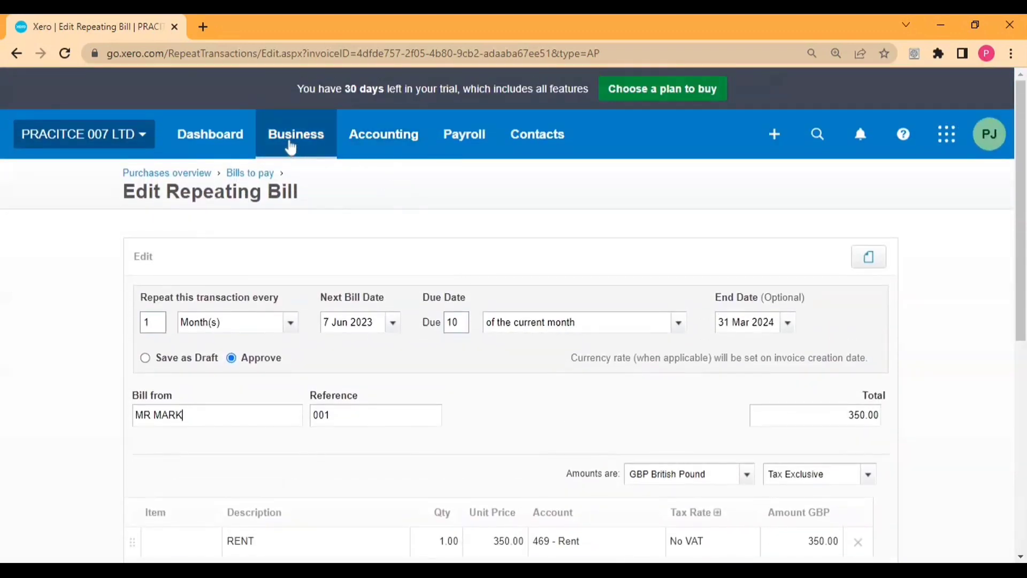
Step: Return to Bills to Pay and filter the list to the Repeating tab
click(291, 141)
click(343, 414)
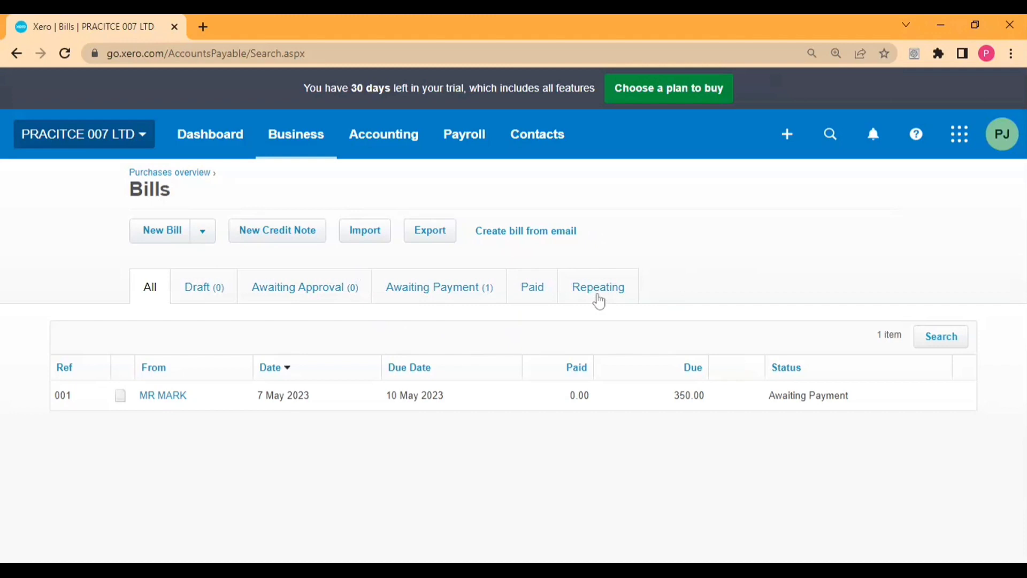
click(599, 291)
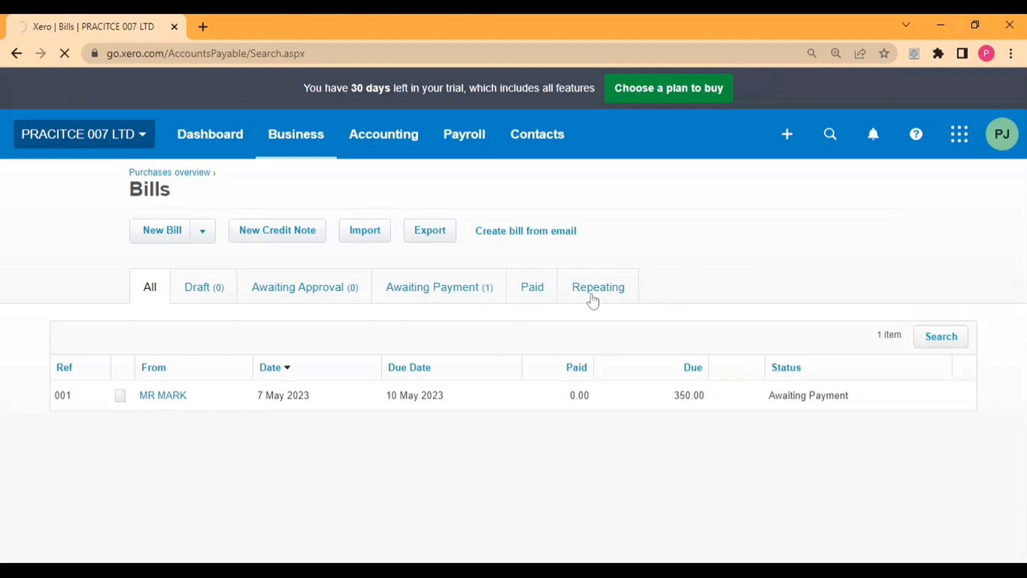